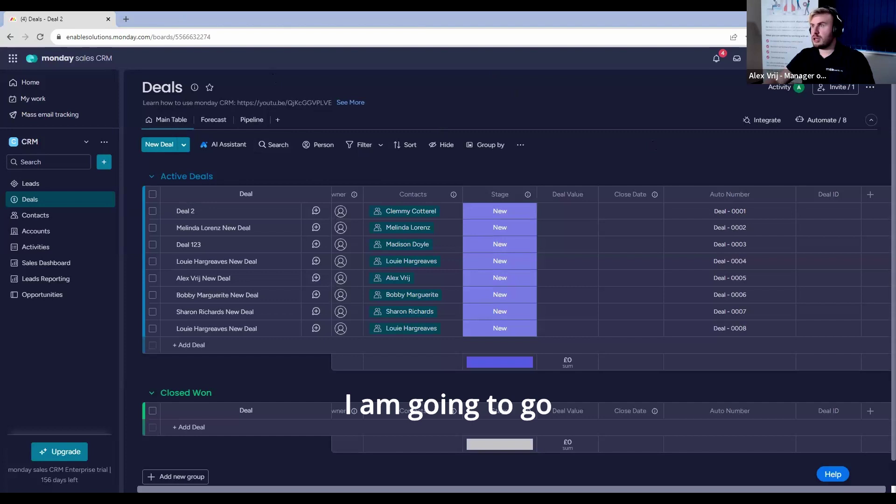
# Open the Leads board and view the updates section of the Feedspan lead, closing it again
pyautogui.click(47, 184)
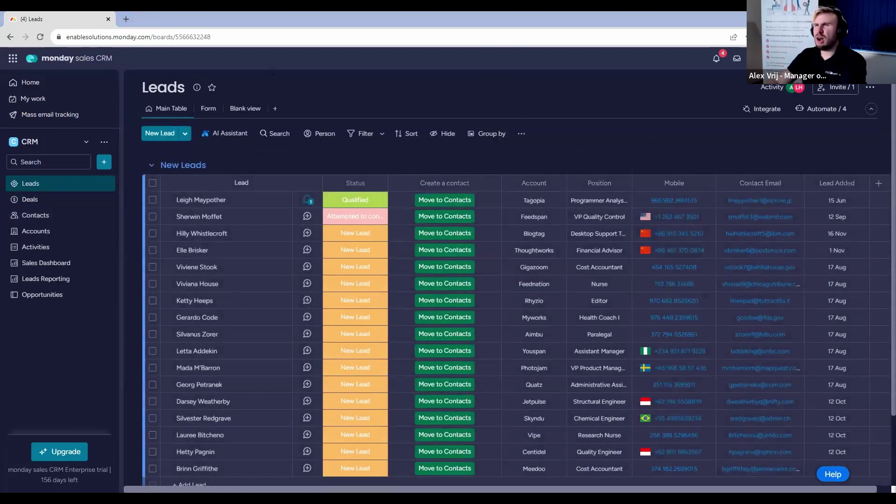
pyautogui.click(307, 218)
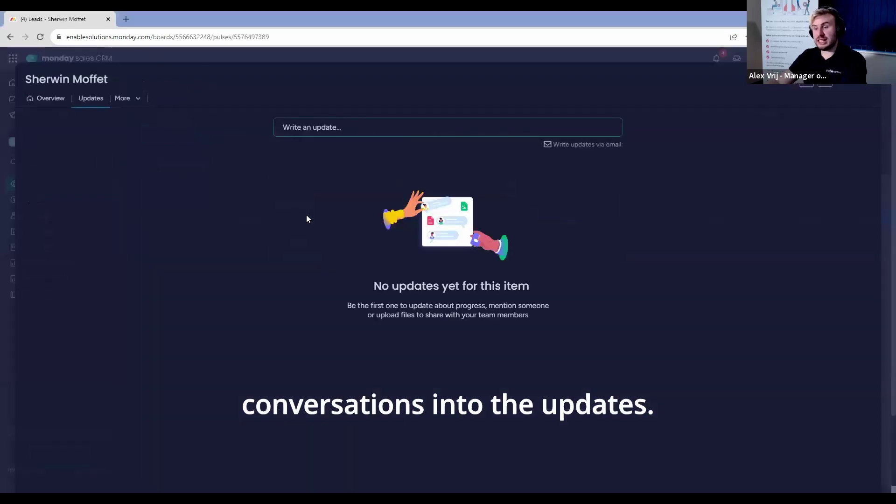
pyautogui.click(866, 80)
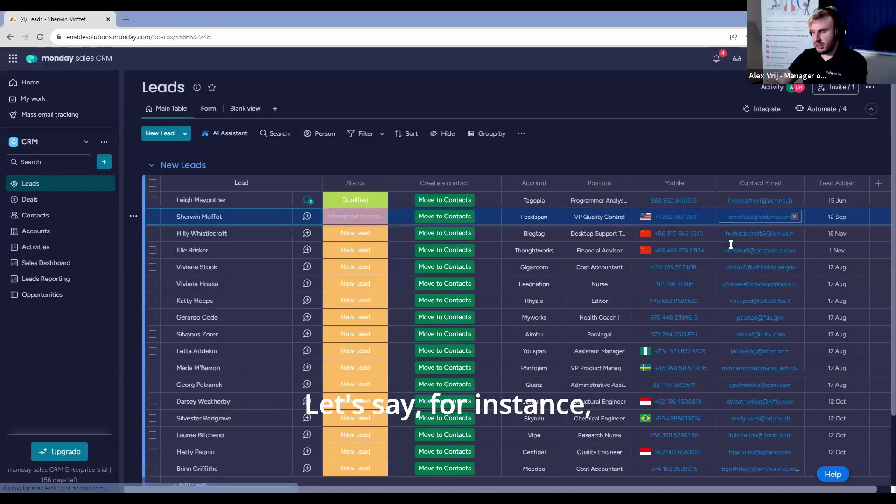
# Post an update on the Centidel lead mentioning the first suggested colleague, saying the lead was just called and is doing well
pyautogui.scroll(-3, 716, 276)
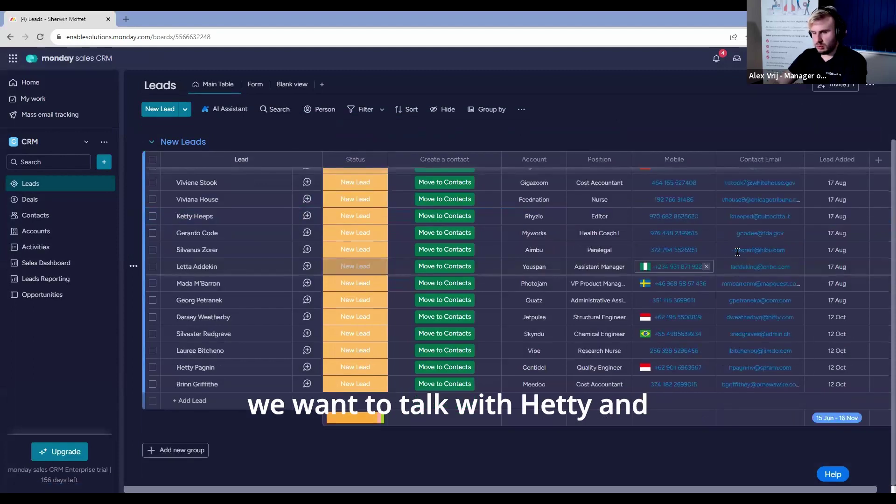
pyautogui.click(306, 368)
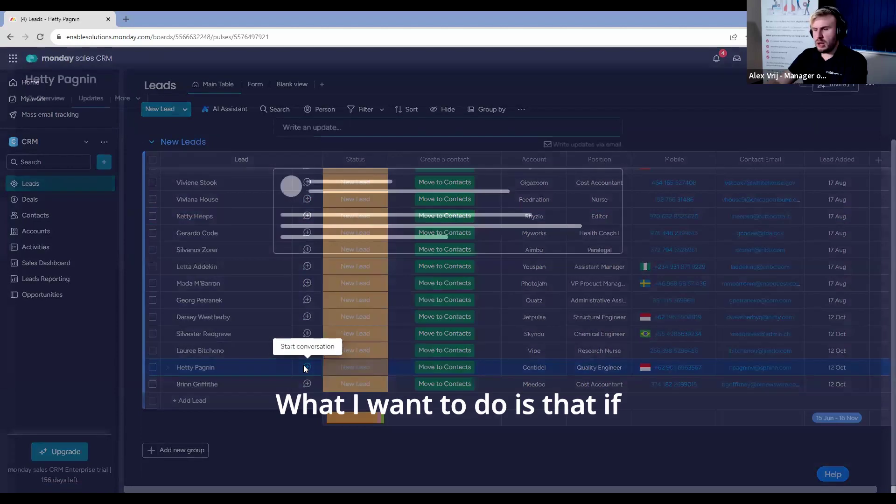
pyautogui.click(366, 134)
pyautogui.write('@')
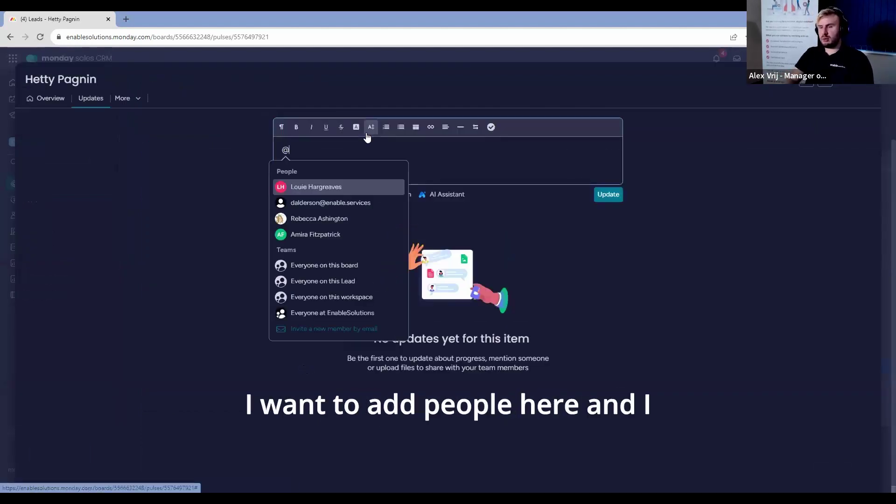
pyautogui.press('Return')
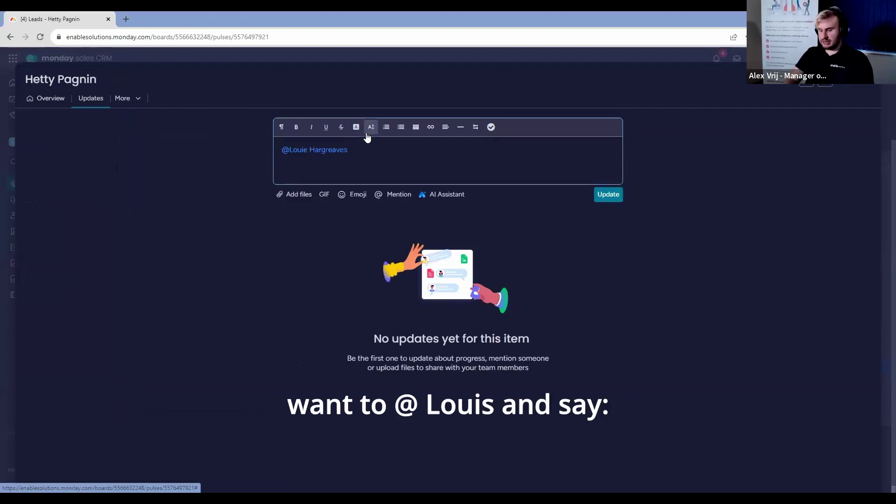
pyautogui.write('Just called ')
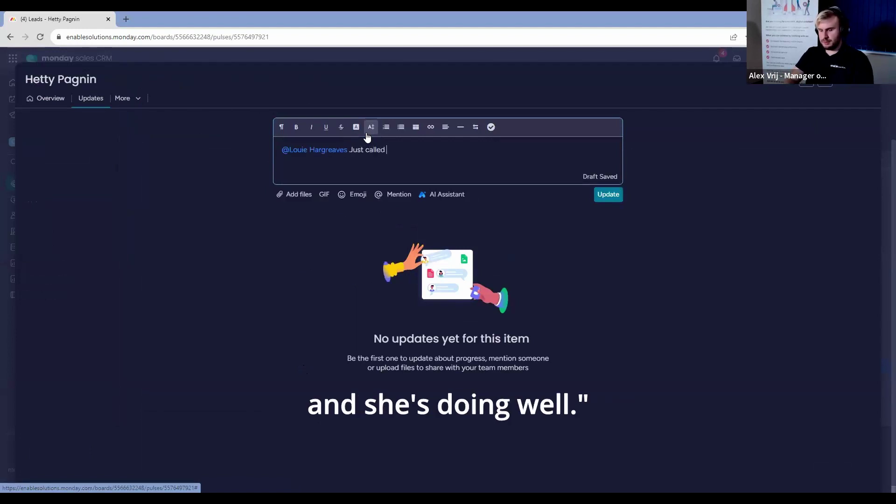
pyautogui.write("Hetty and she's ")
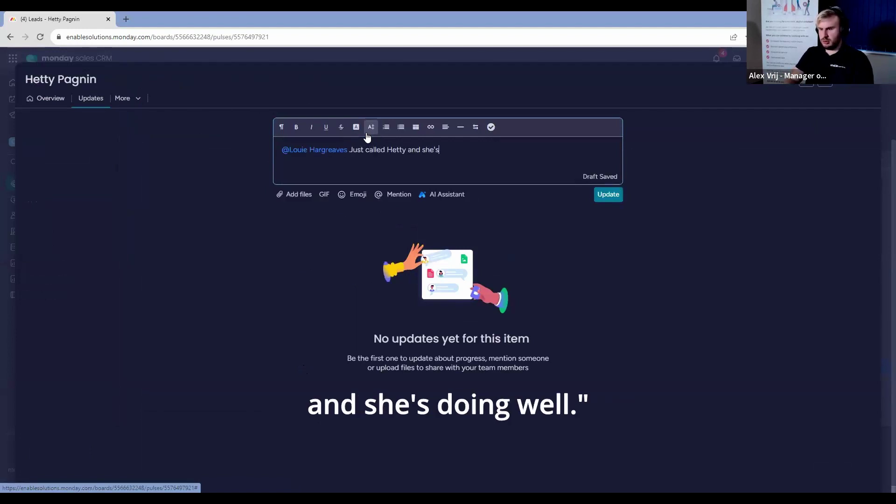
pyautogui.write('doing well')
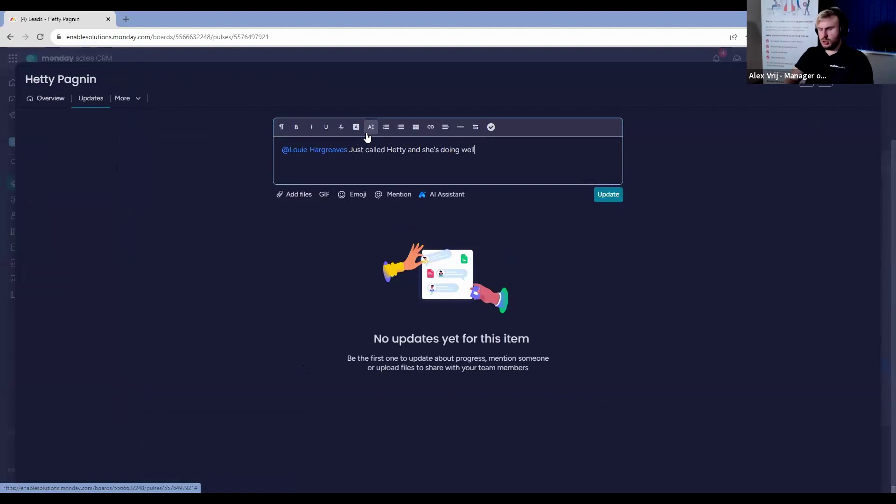
pyautogui.write('!')
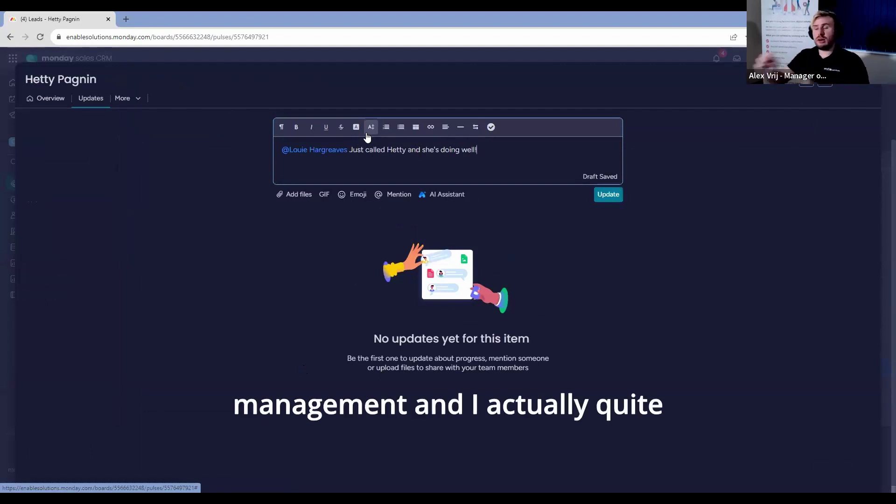
pyautogui.click(616, 203)
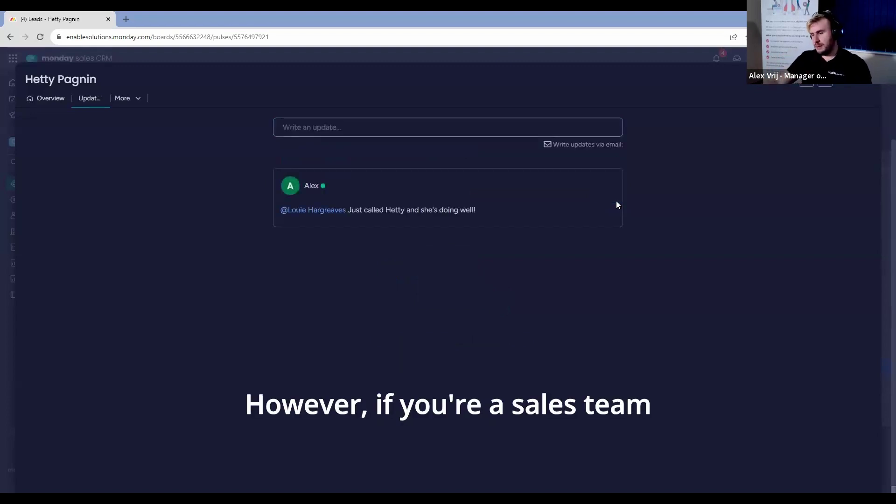
# Start a call summary activity in the Centidel lead's overview and open its date and time settings
pyautogui.click(43, 100)
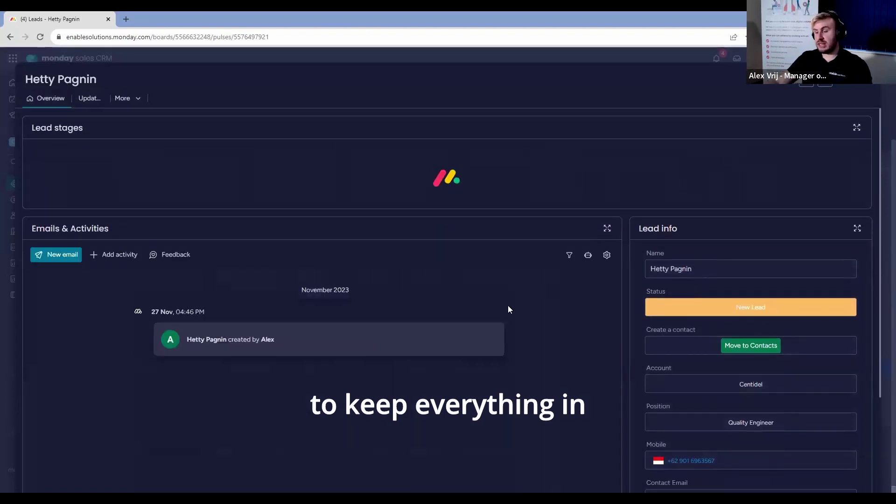
pyautogui.click(116, 255)
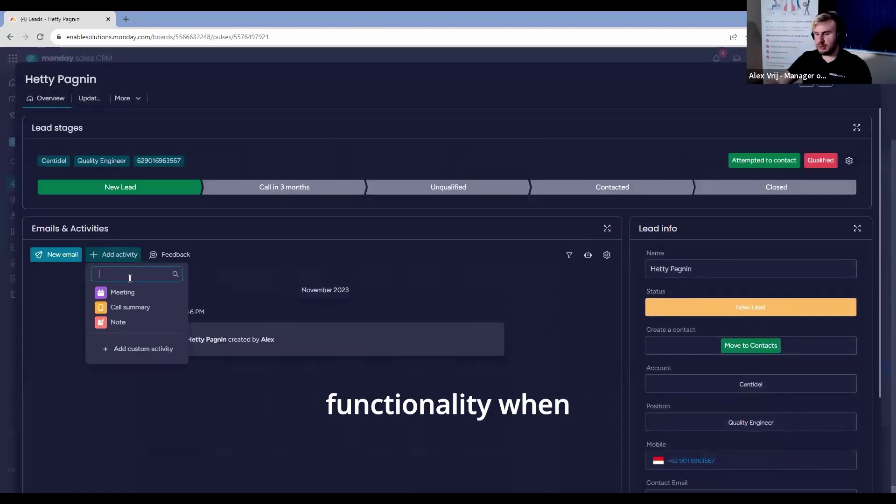
pyautogui.click(139, 311)
pyautogui.click(689, 309)
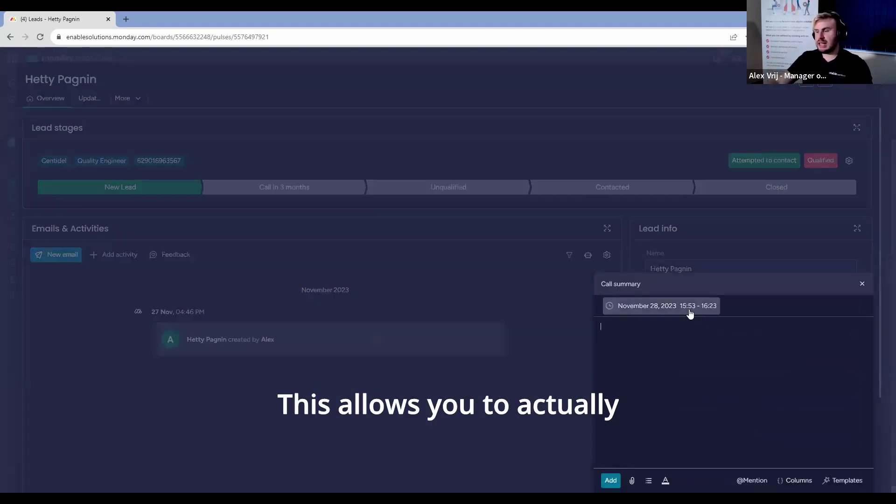
pyautogui.scroll(1, 387, 238)
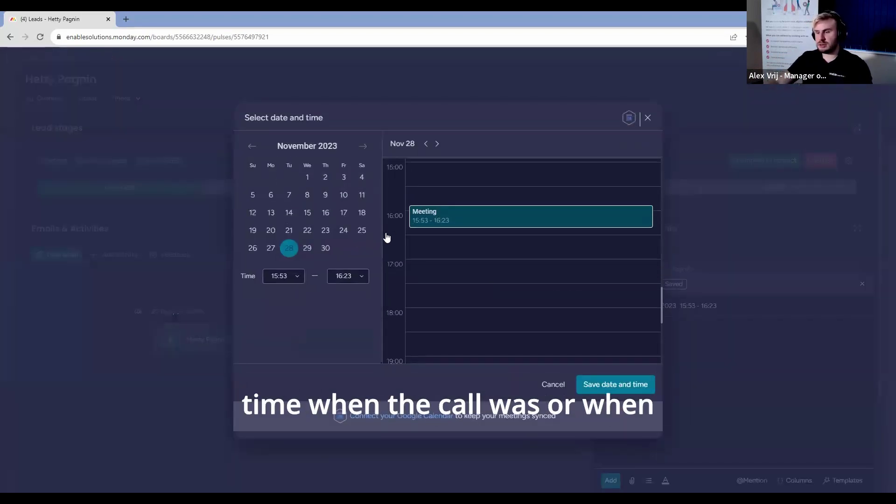
pyautogui.click(306, 250)
pyautogui.click(290, 276)
pyautogui.scroll(-3, 292, 322)
pyautogui.scroll(-5, 291, 321)
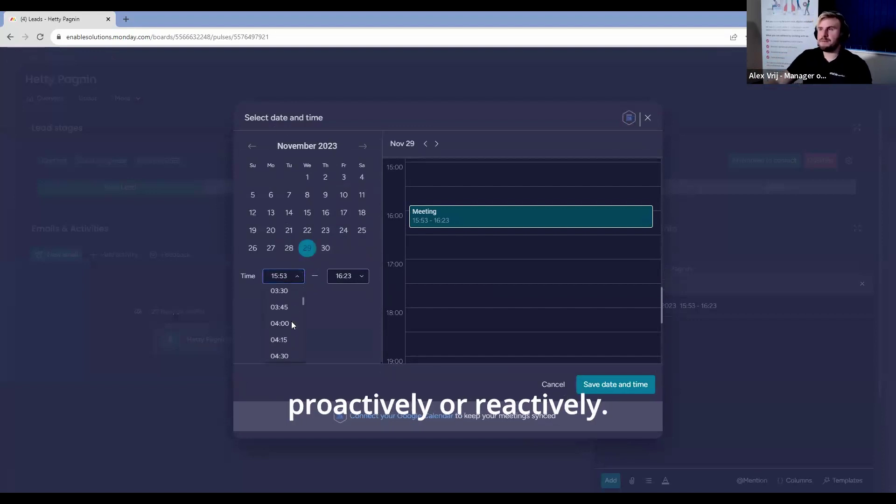
pyautogui.scroll(-10, 284, 335)
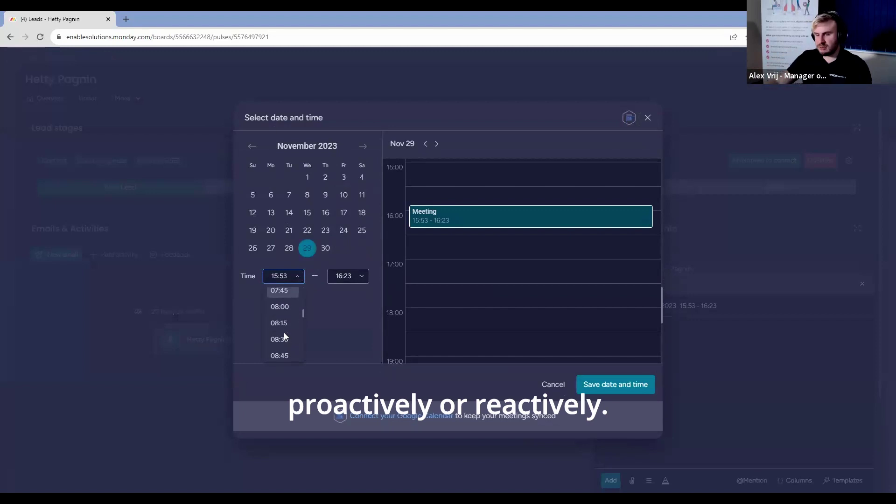
pyautogui.click(280, 276)
# Set the call summary's date to November 27, 2023, from 13:00 to 13:15, and save it
pyautogui.click(270, 247)
pyautogui.click(296, 276)
pyautogui.scroll(-10, 285, 346)
pyautogui.scroll(-8, 285, 315)
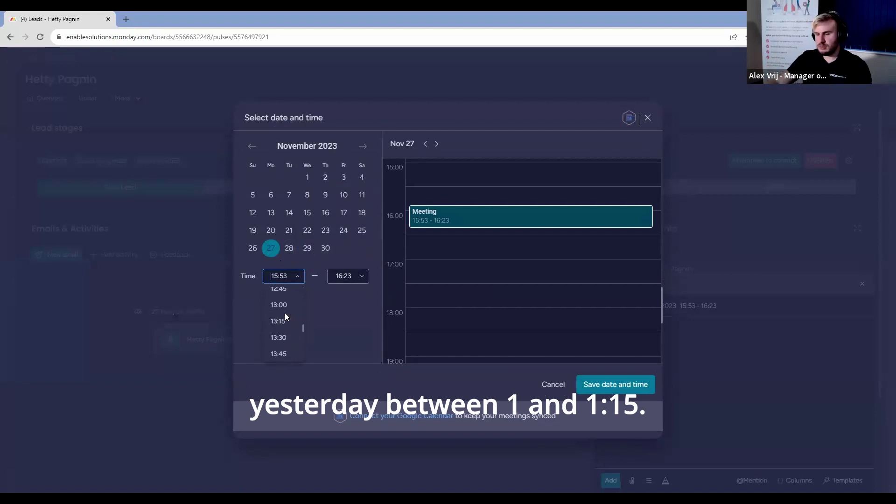
pyautogui.click(283, 308)
pyautogui.click(360, 276)
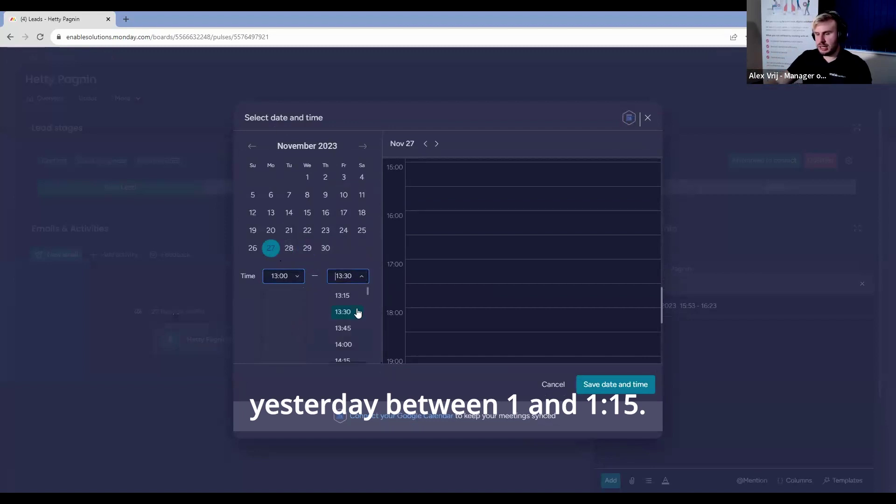
pyautogui.click(349, 304)
pyautogui.click(615, 384)
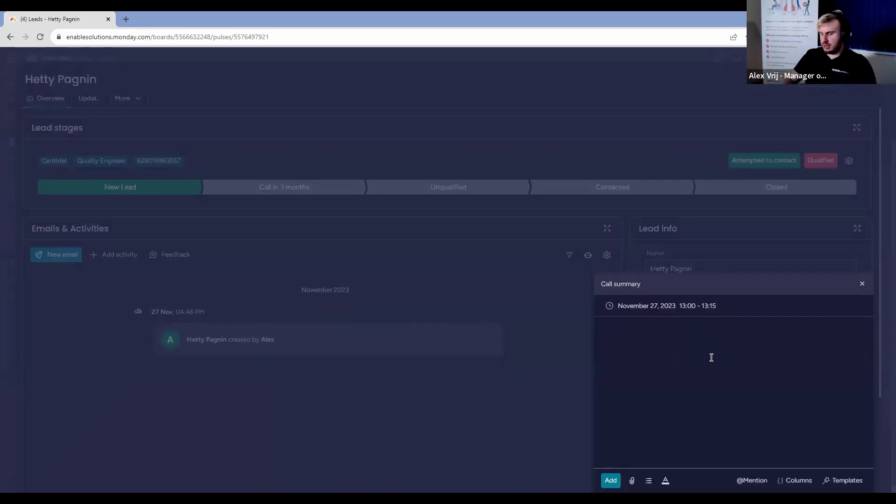
# Mention the same colleague in the call summary, write that the lead had a call and is happy with the proposal, and add it
pyautogui.write('@l')
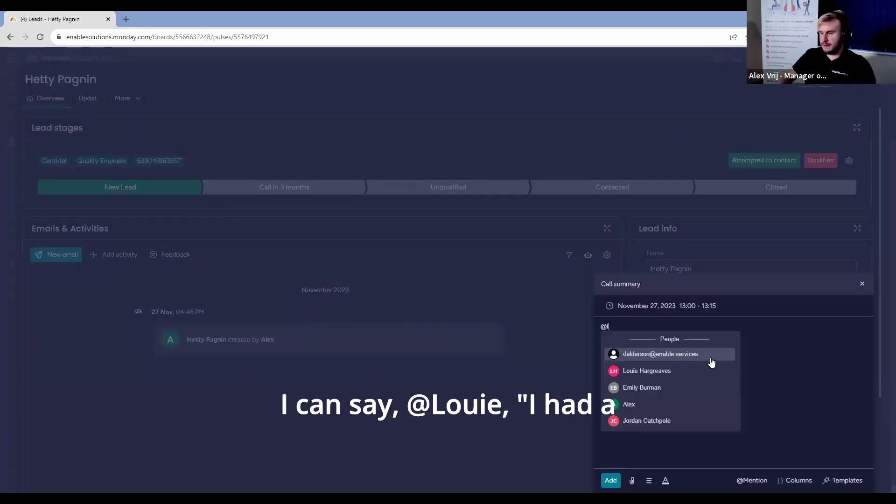
pyautogui.press('Down')
pyautogui.press('Return')
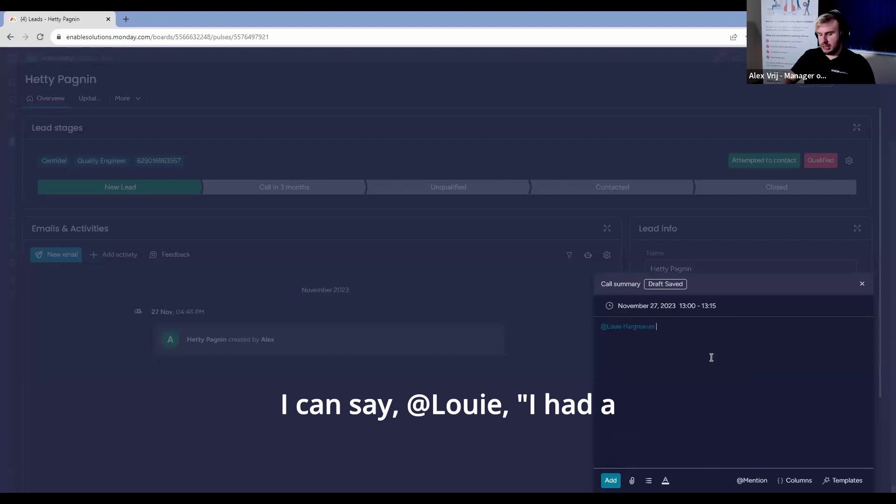
pyautogui.write('I had a call with Hett')
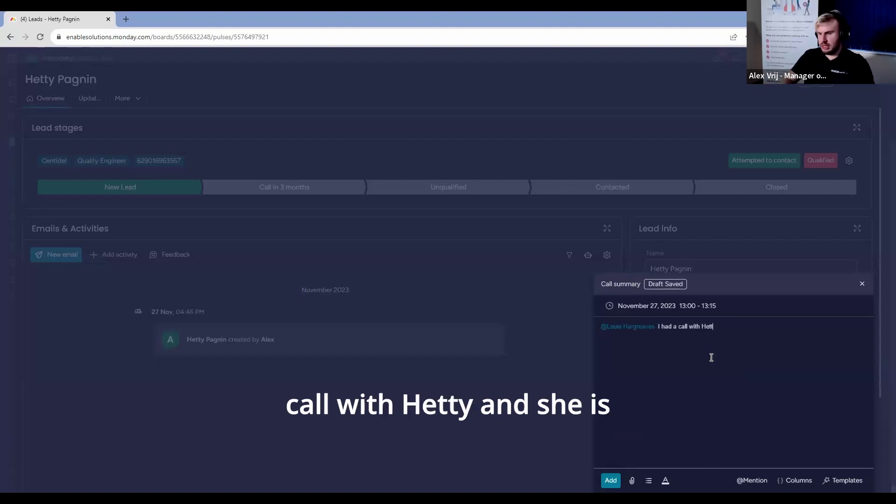
pyautogui.write('y and she is happ')
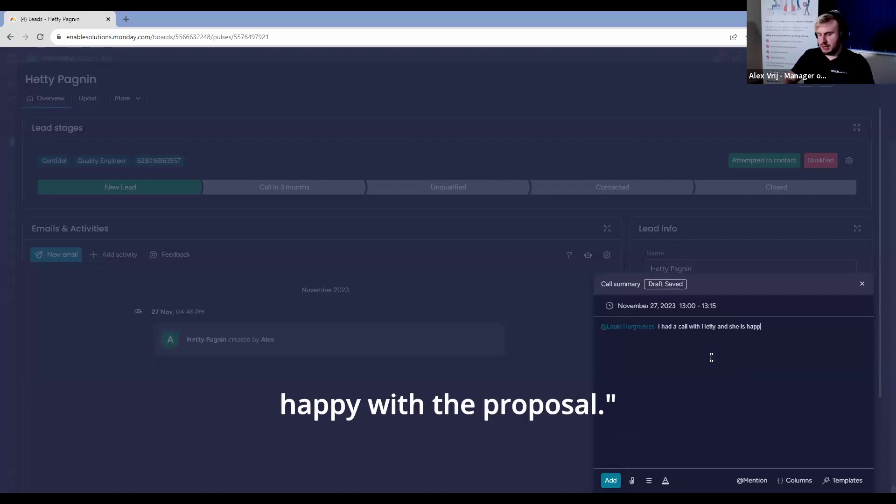
pyautogui.write('y with the proposal')
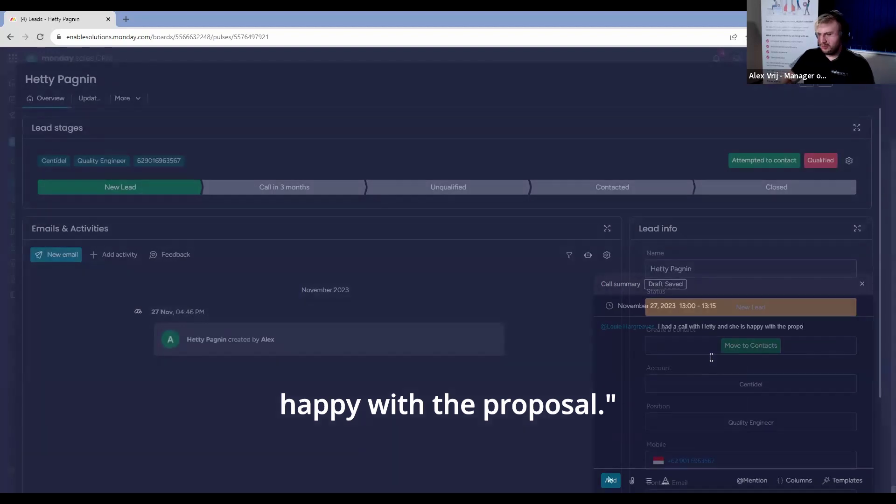
pyautogui.click(609, 479)
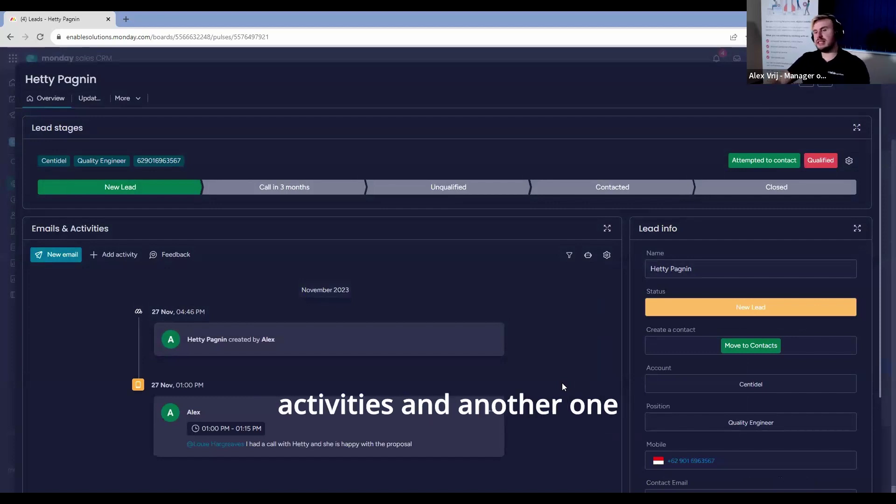
# Compare the lead's posted update with the logged call summary and examine the filter options for emails and activities
pyautogui.click(86, 100)
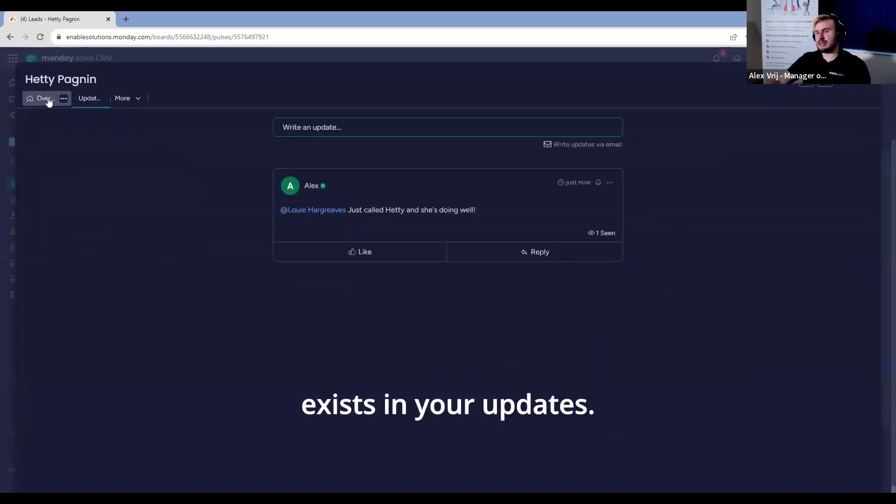
pyautogui.click(45, 99)
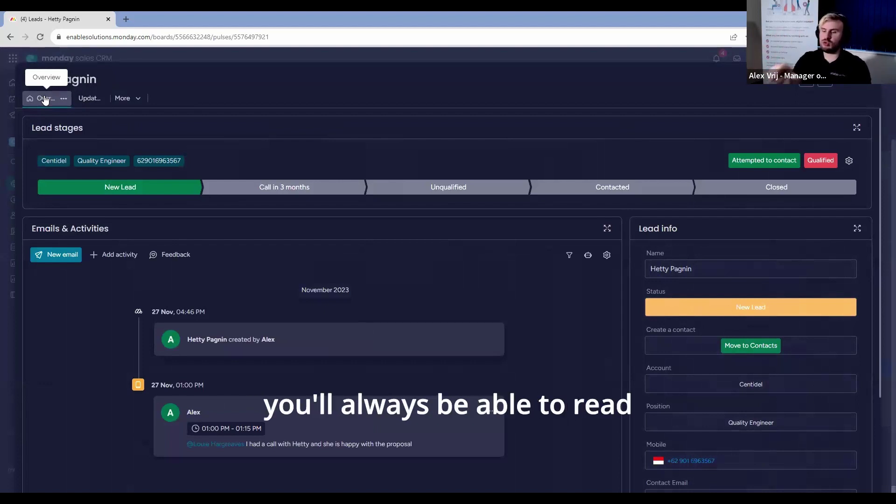
pyautogui.click(569, 255)
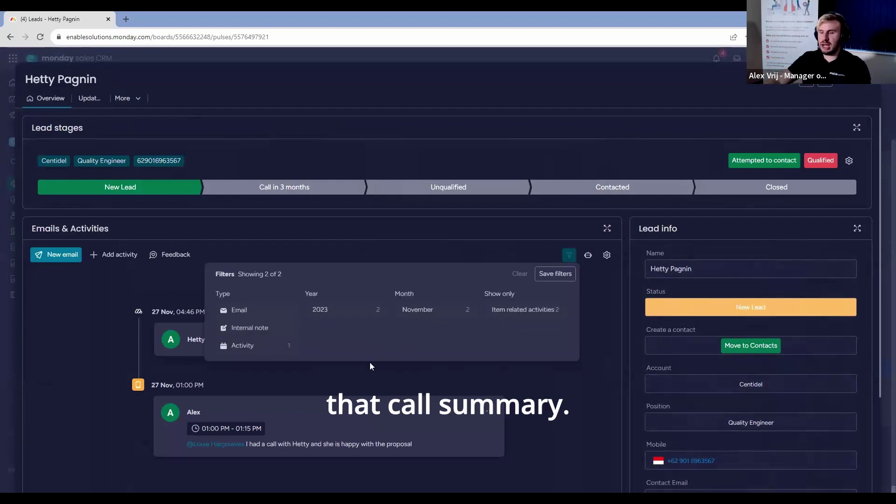
pyautogui.click(548, 422)
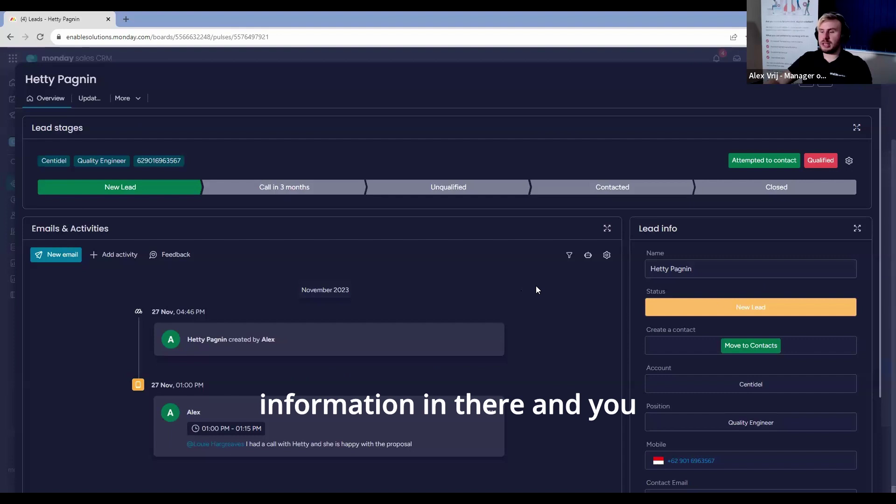
pyautogui.scroll(-2, 535, 290)
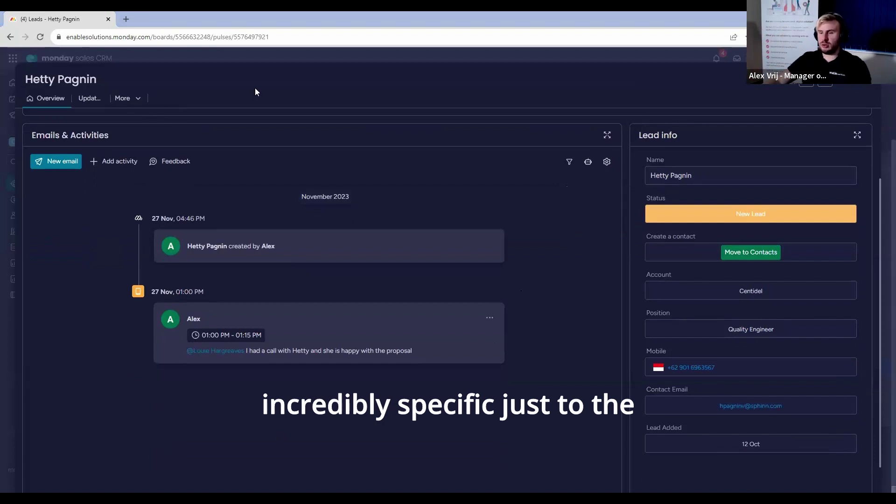
# React to the colleague's GIF reply in the lead's updates and return to the Leads board
pyautogui.click(91, 105)
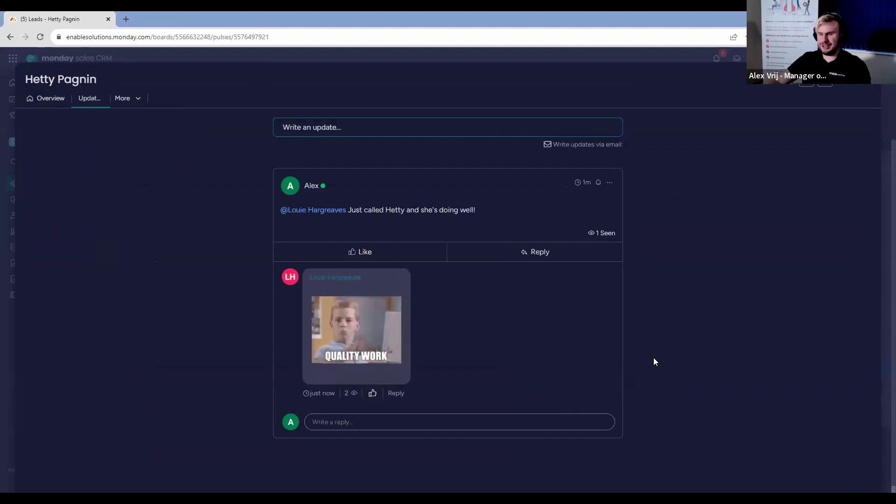
pyautogui.click(372, 393)
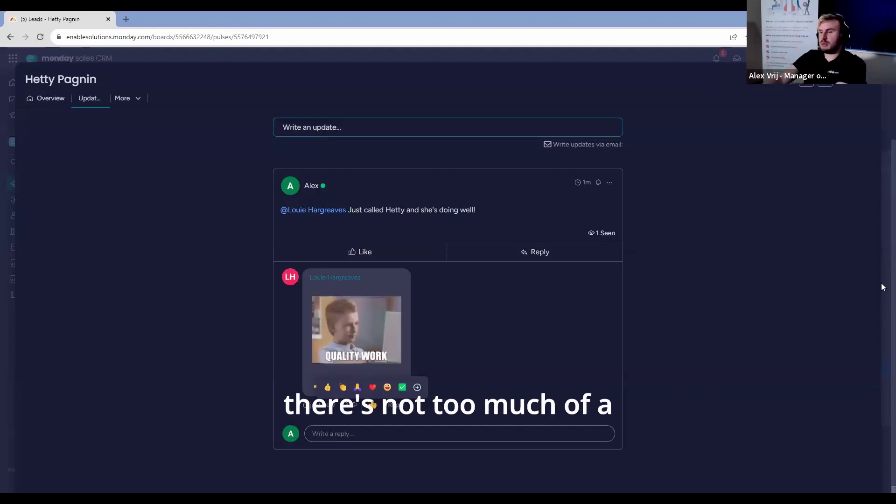
pyautogui.click(871, 76)
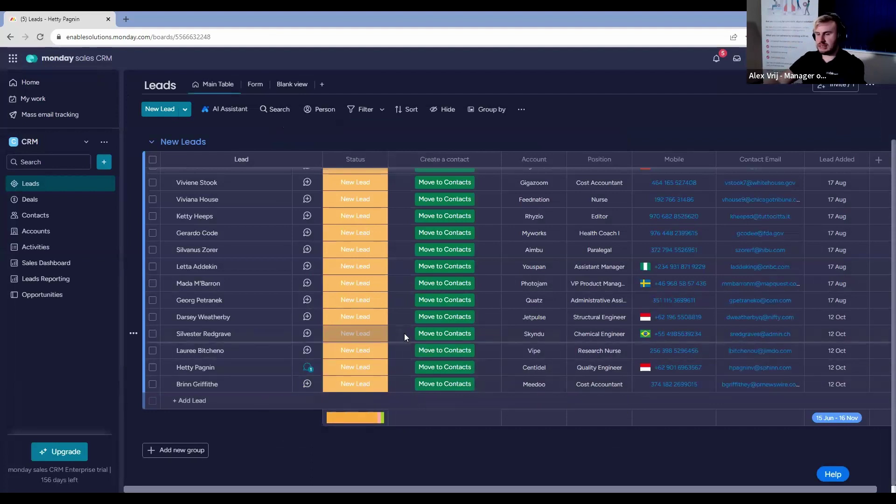
# On the Contacts board, link the Centidel account to the last contact in the Primary Contacts group
pyautogui.click(59, 215)
pyautogui.scroll(-10, 301, 249)
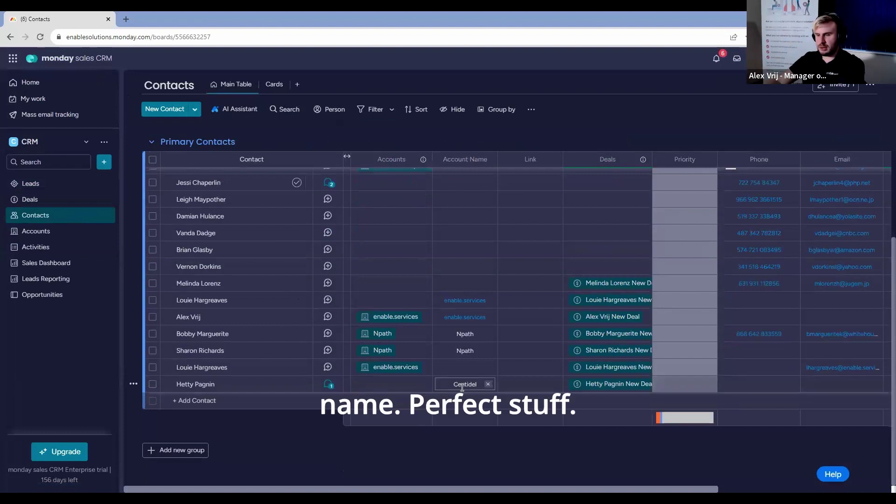
pyautogui.click(417, 386)
pyautogui.write('ent')
pyautogui.press('BackSpace')
pyautogui.press('BackSpace')
pyautogui.press('BackSpace')
pyautogui.write('Centidel')
pyautogui.click(418, 363)
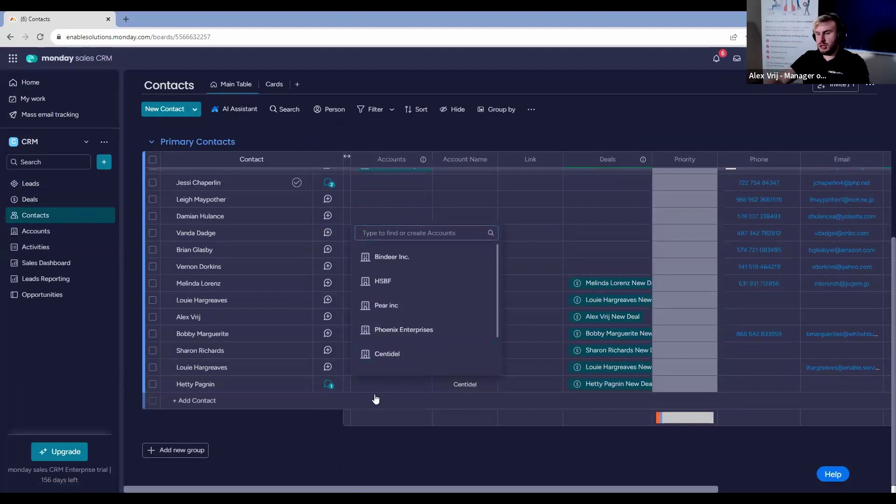
pyautogui.click(388, 356)
pyautogui.click(286, 401)
# Open that contact's record and compare its updates thread with its Emails & Activities timeline, including the options for the logged call summary
pyautogui.click(327, 384)
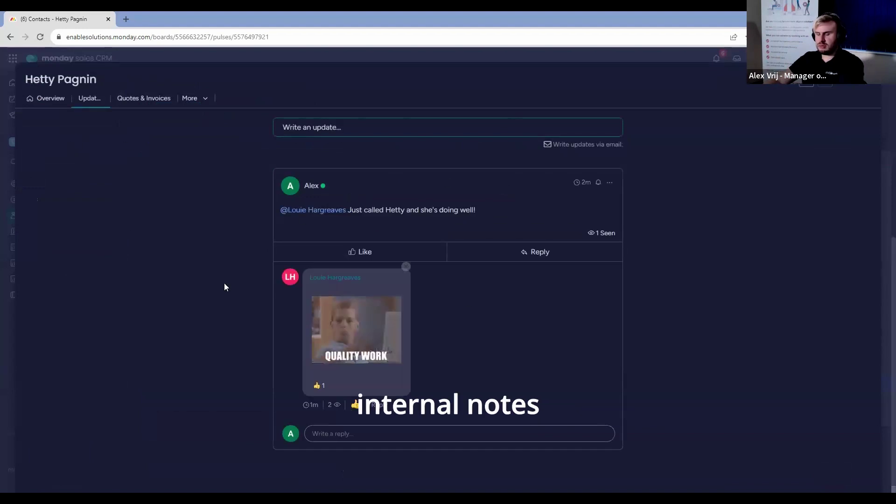
pyautogui.click(46, 102)
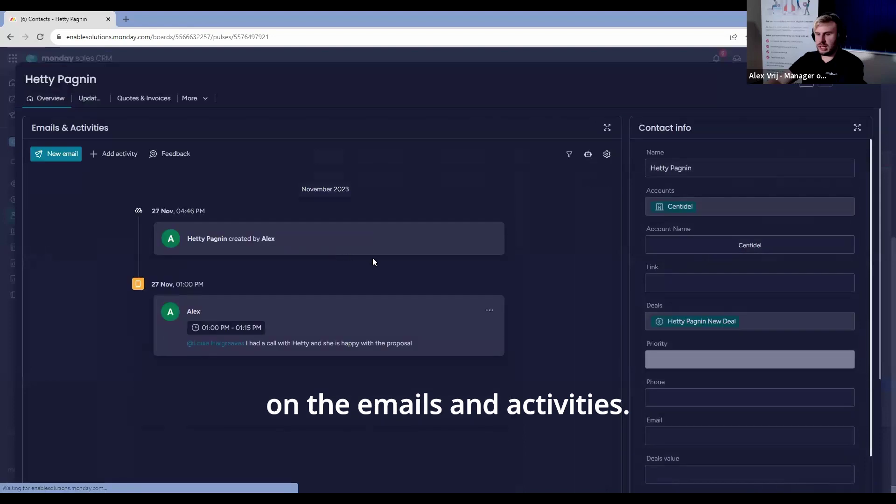
pyautogui.scroll(-1, 466, 283)
pyautogui.click(489, 265)
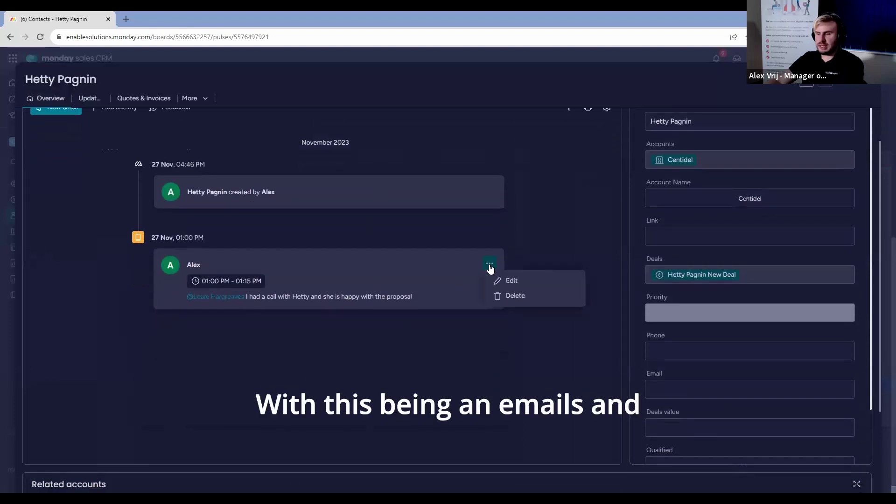
pyautogui.click(568, 238)
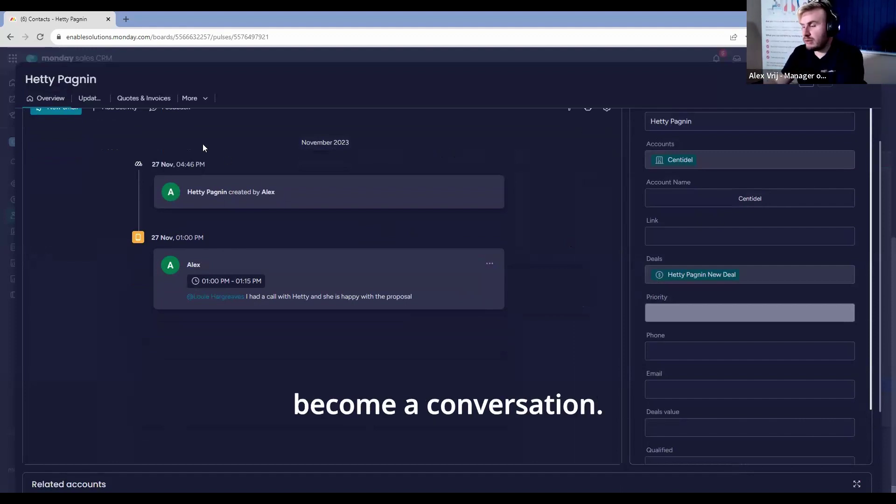
pyautogui.click(84, 99)
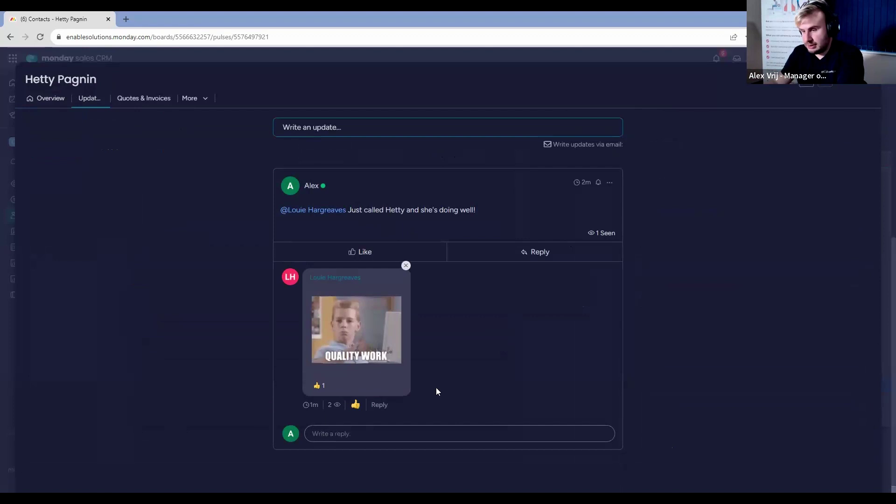